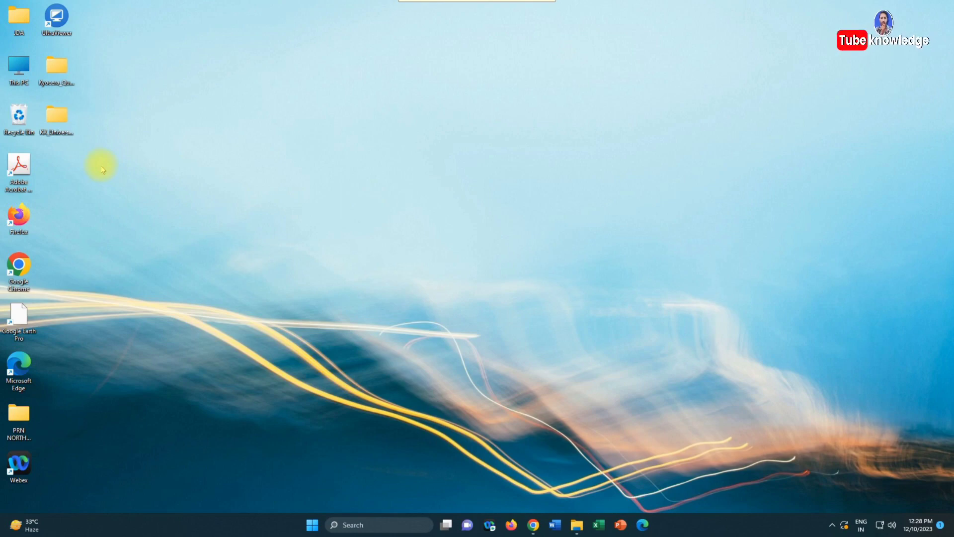
Refresh the desktop and open the Kx83_UPD_8.3.0815_RC5_en folder inside the KX_Universal_Printer_Driver desktop folder
right_click(438, 125)
left_click(469, 187)
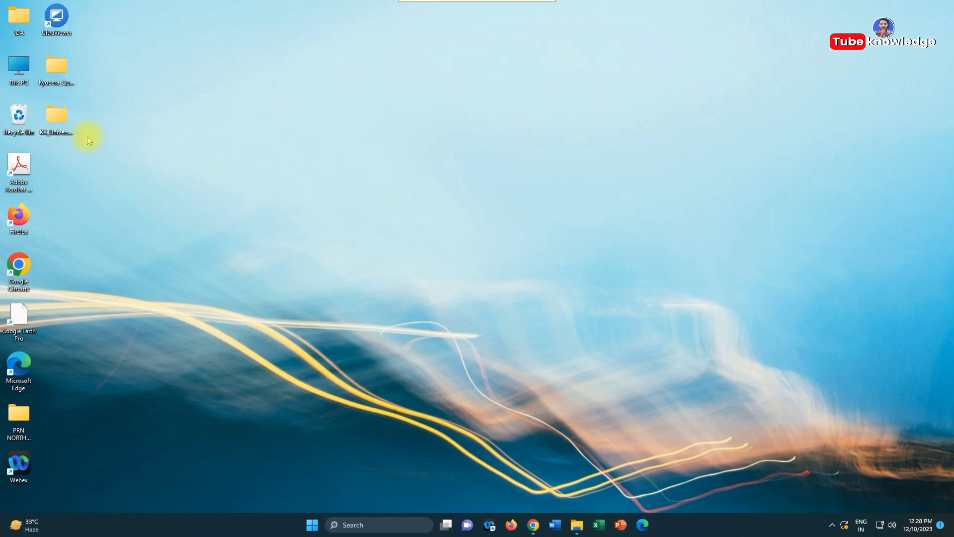
double_click(59, 121)
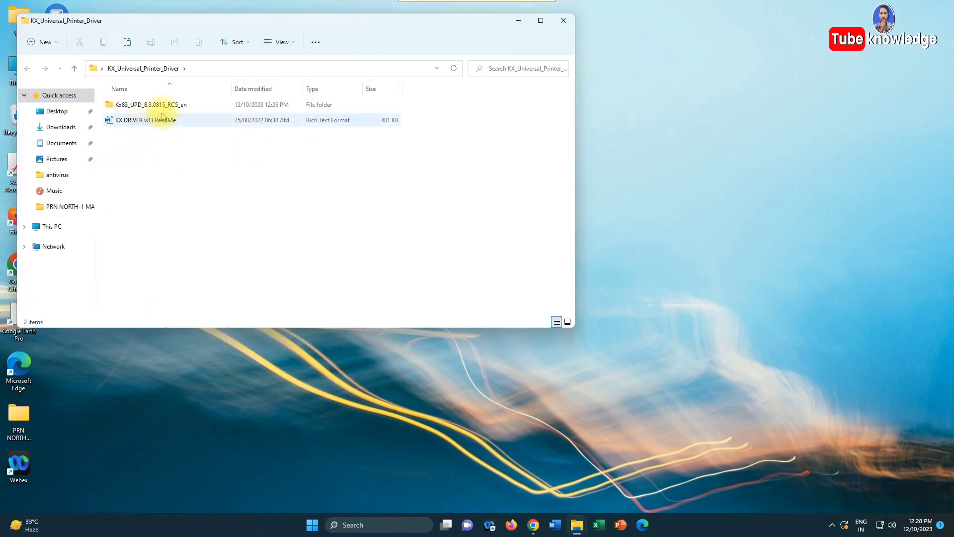
left_click(176, 109)
double_click(176, 109)
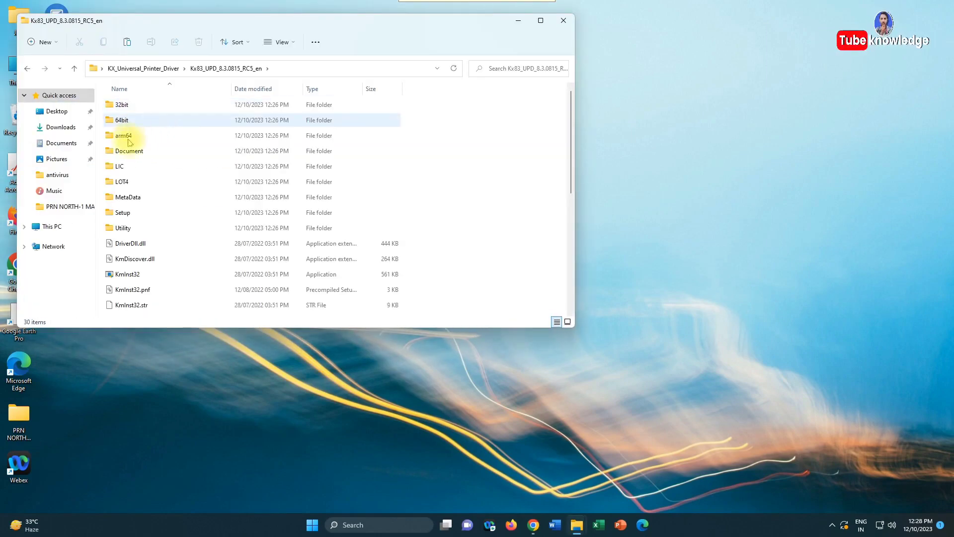
Run the driver package's Setup application as administrator, allow it to make changes, and accept the license notice
scroll(182, 197, "down", 5)
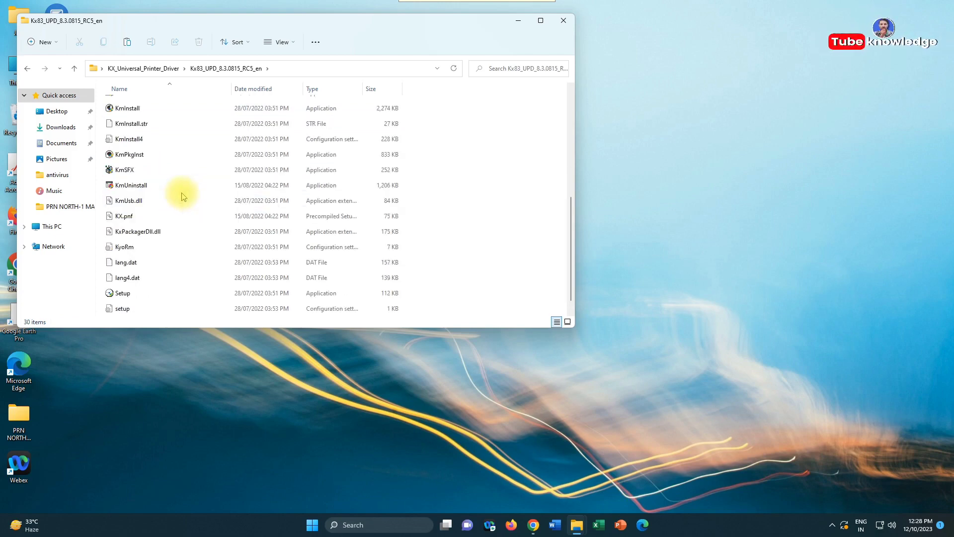
left_click(120, 295)
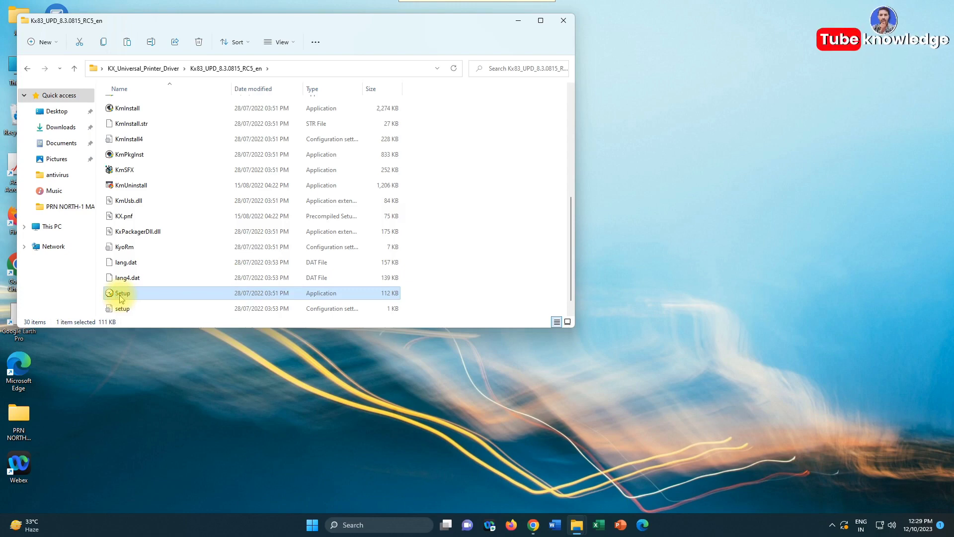
right_click(120, 296)
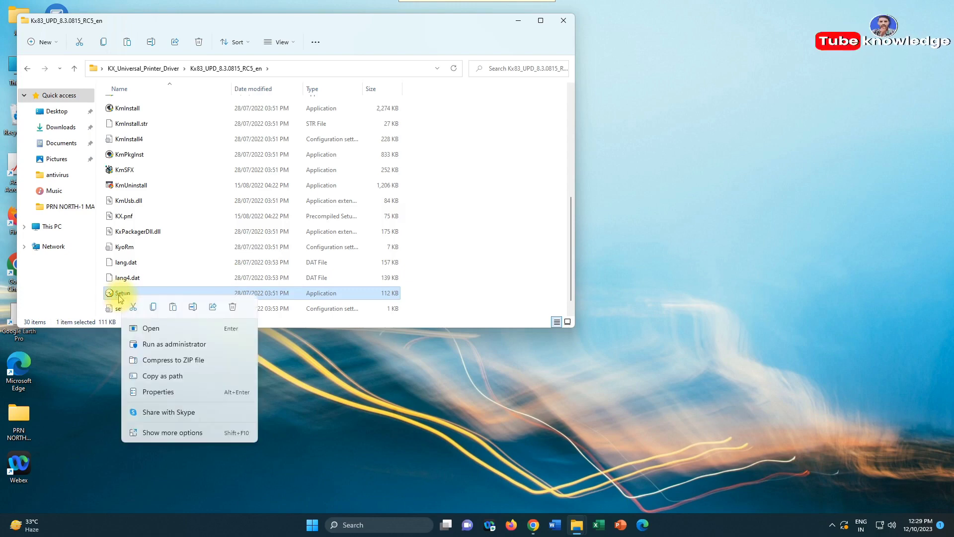
left_click(157, 345)
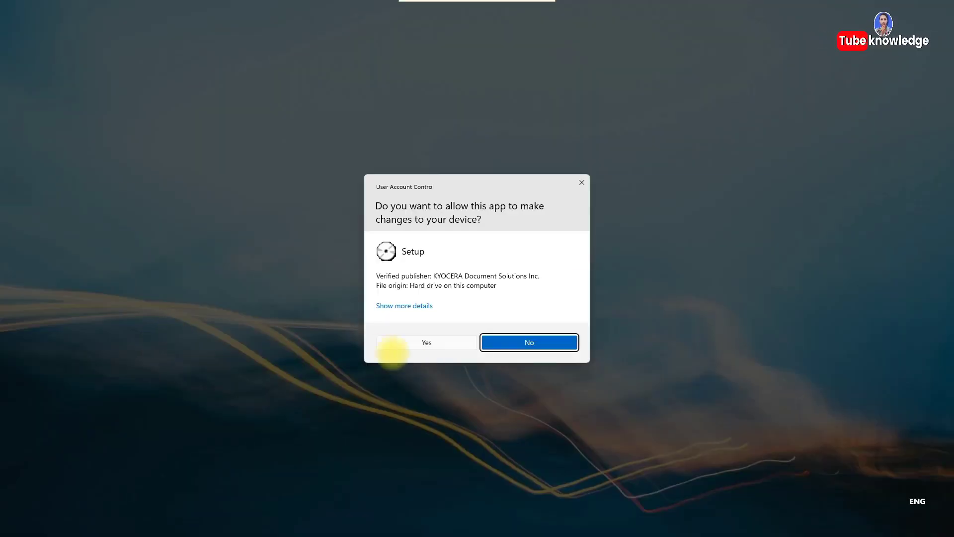
left_click(424, 344)
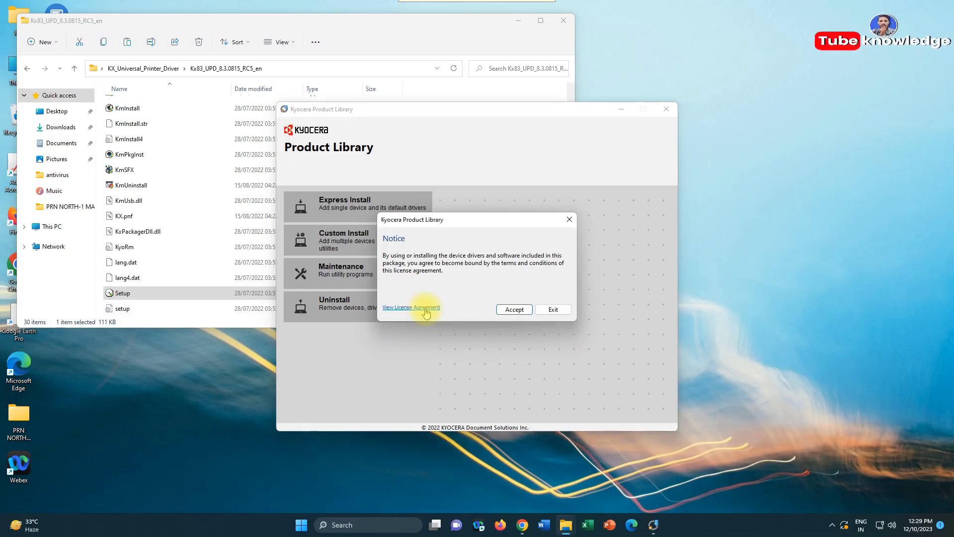
left_click(515, 310)
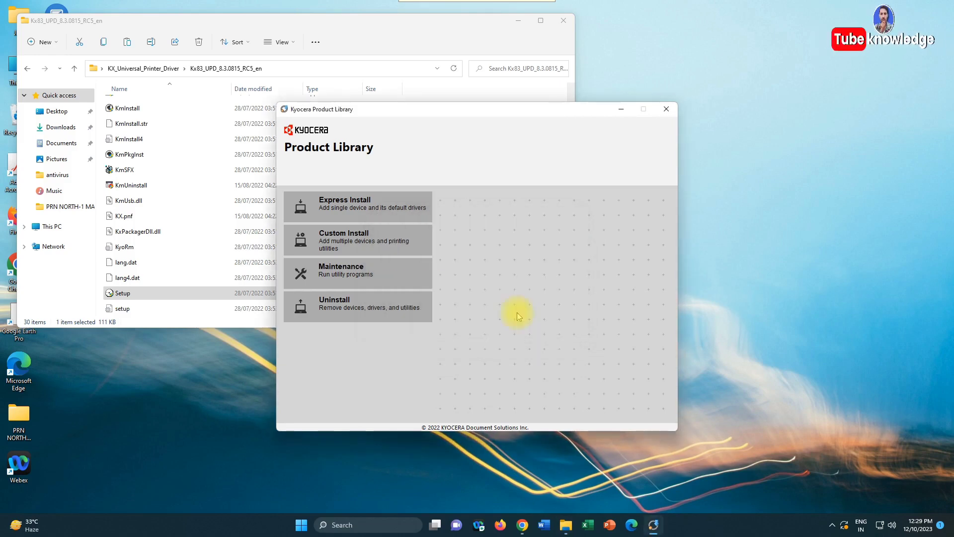
Express-install the ECOSYS M2040dn at 192.168.16.46 with its default features, agreeing to help improve the products
left_click(348, 215)
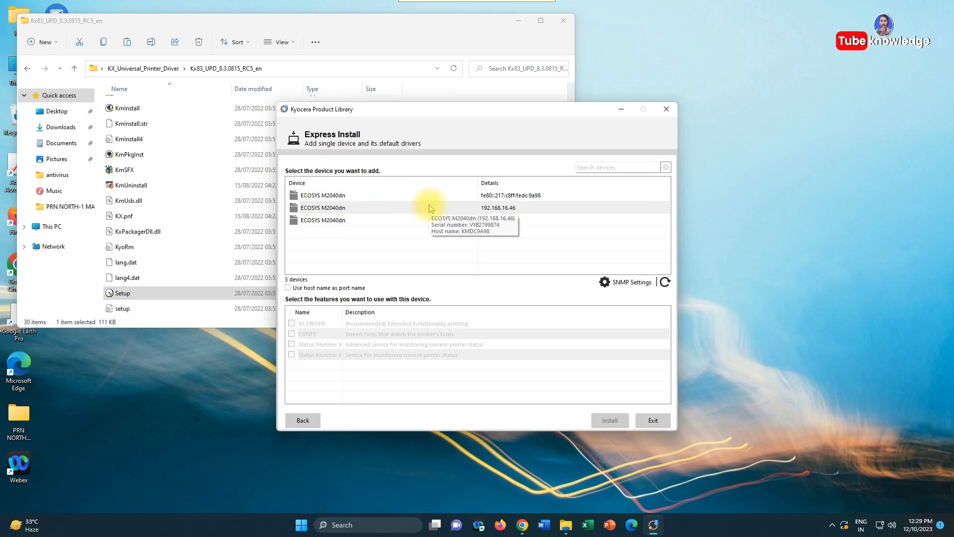
left_click(478, 207)
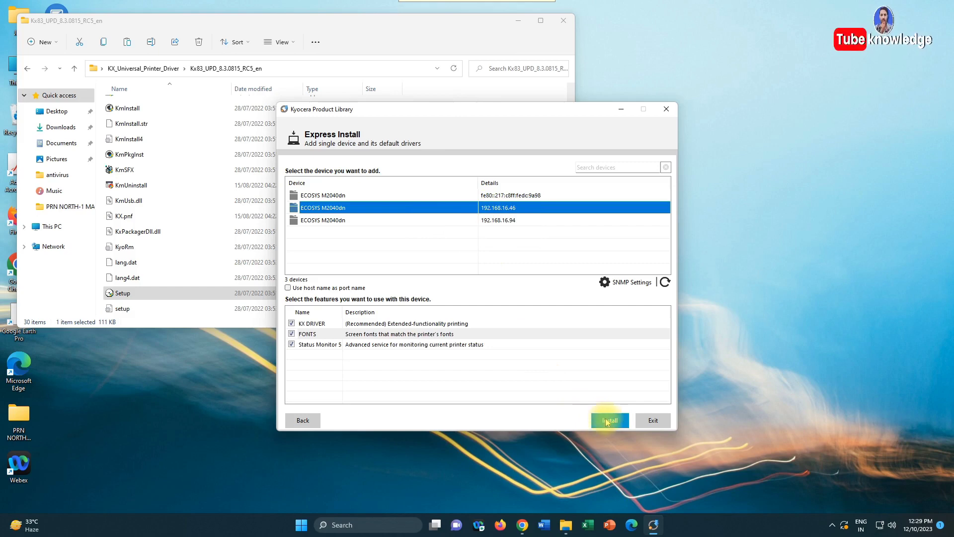
left_click(605, 420)
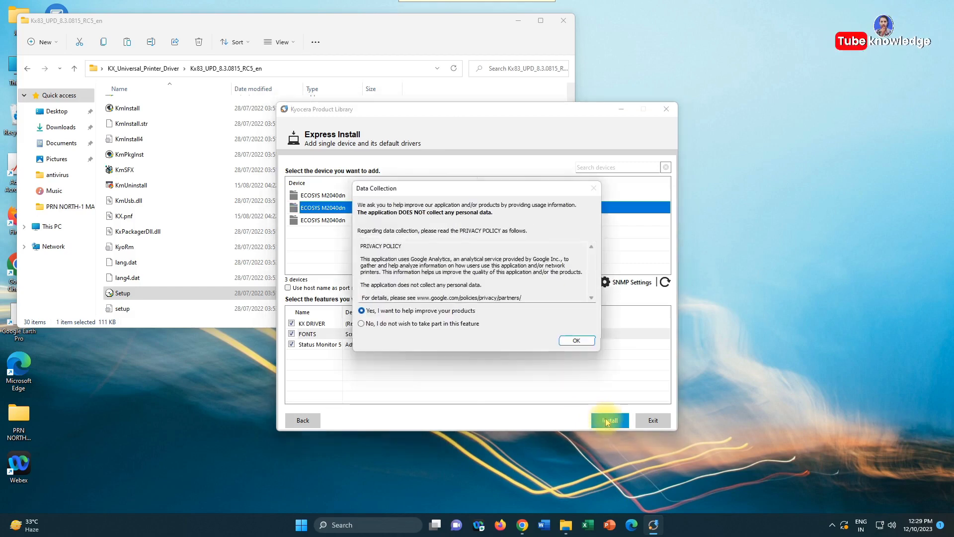
left_click(576, 341)
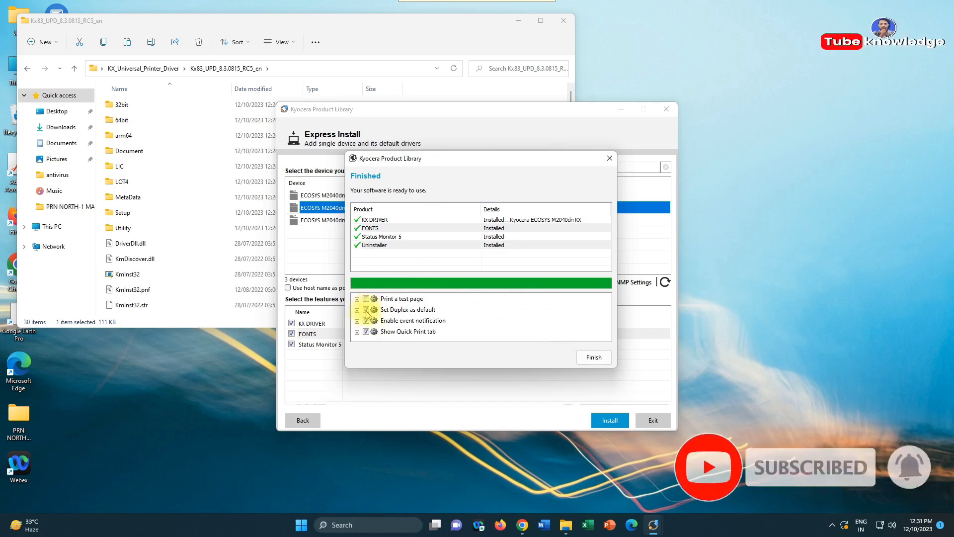
Disable Set Duplex as default, Enable event notification and Show Quick Print tab, and finish the printer driver installation
left_click(366, 311)
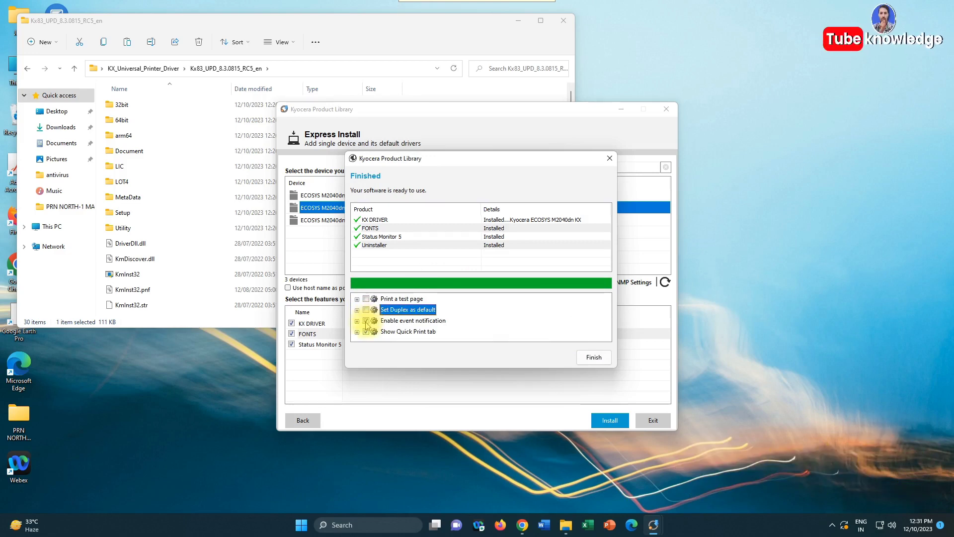
left_click(366, 321)
left_click(366, 333)
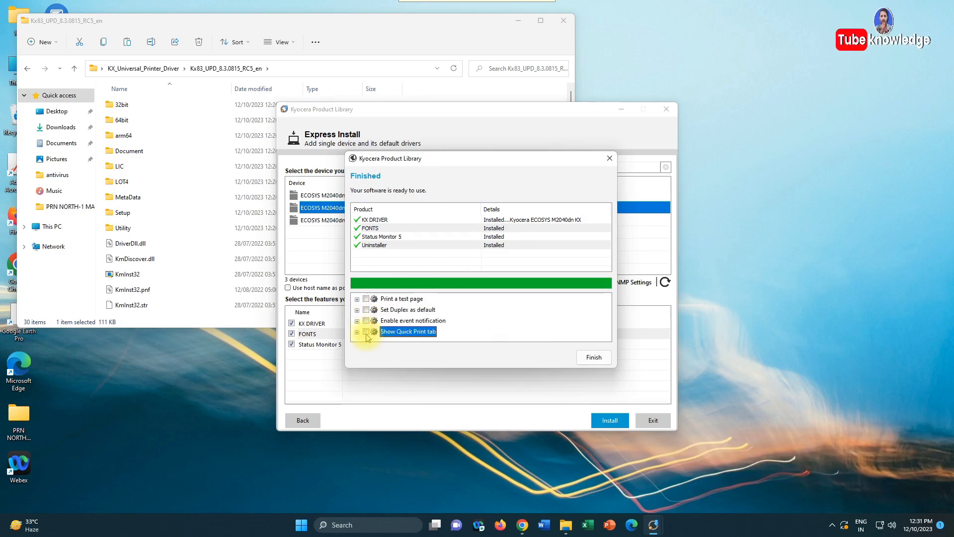
left_click(597, 359)
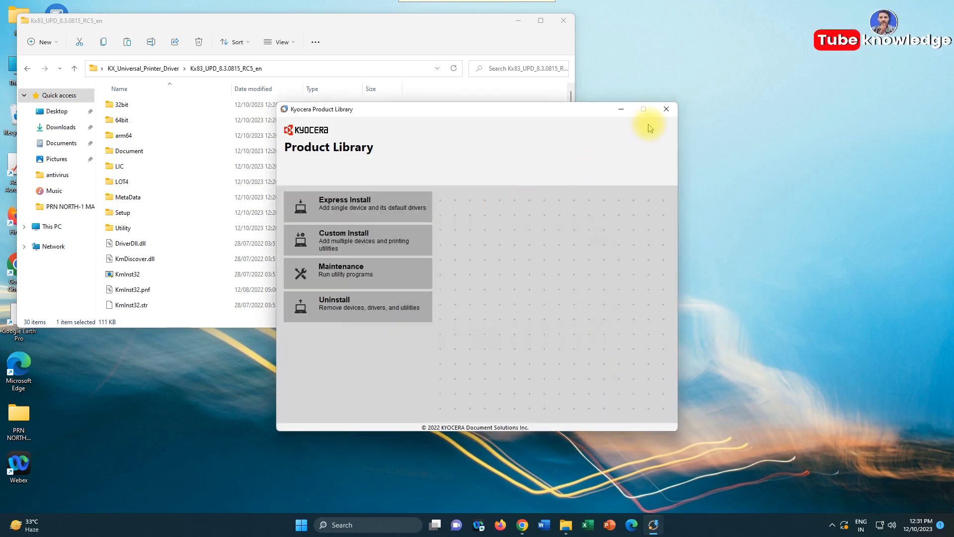
Close the Kyocera installer and the driver folder window, and refresh the desktop
left_click(666, 112)
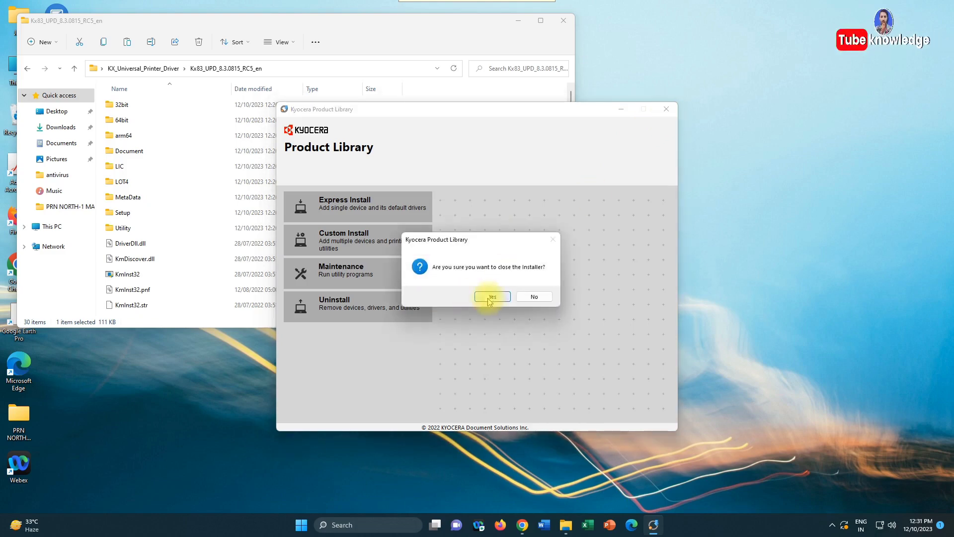
left_click(490, 297)
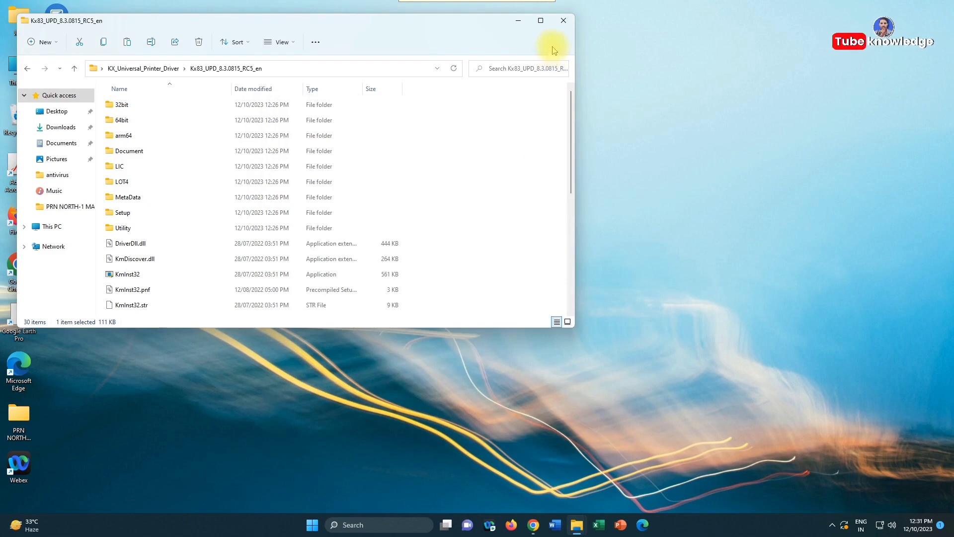
left_click(563, 23)
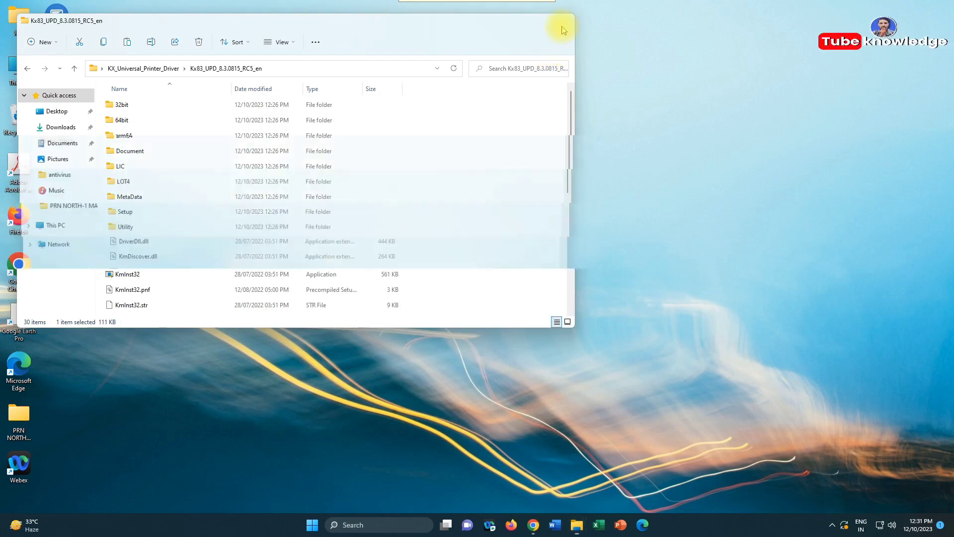
right_click(417, 153)
left_click(451, 218)
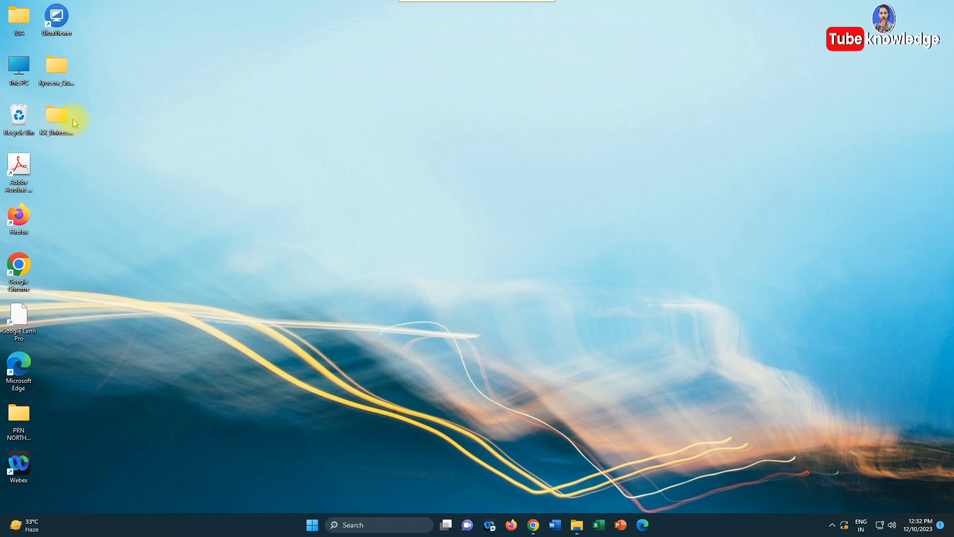
Open the KM folder inside the nested Kyocera_QuickScan folders on the desktop
left_click(60, 68)
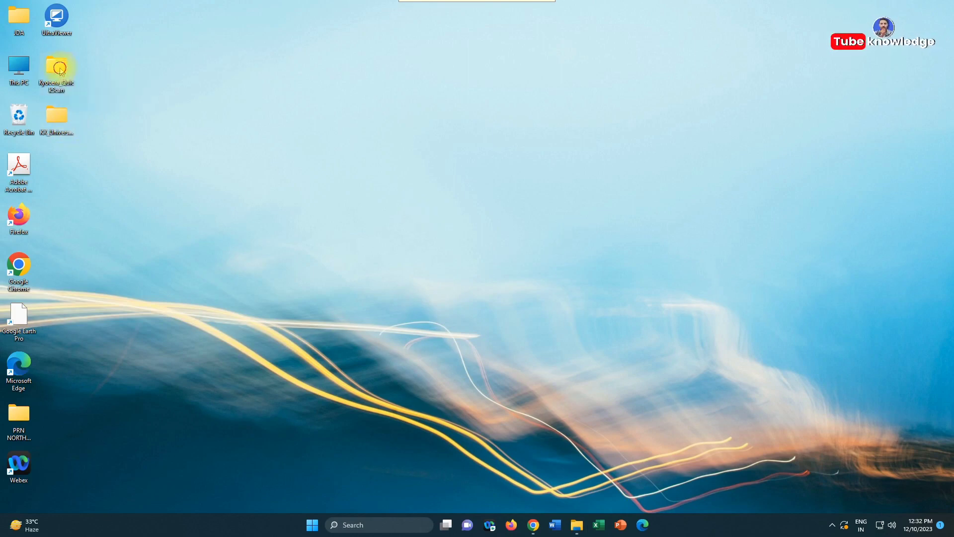
double_click(59, 68)
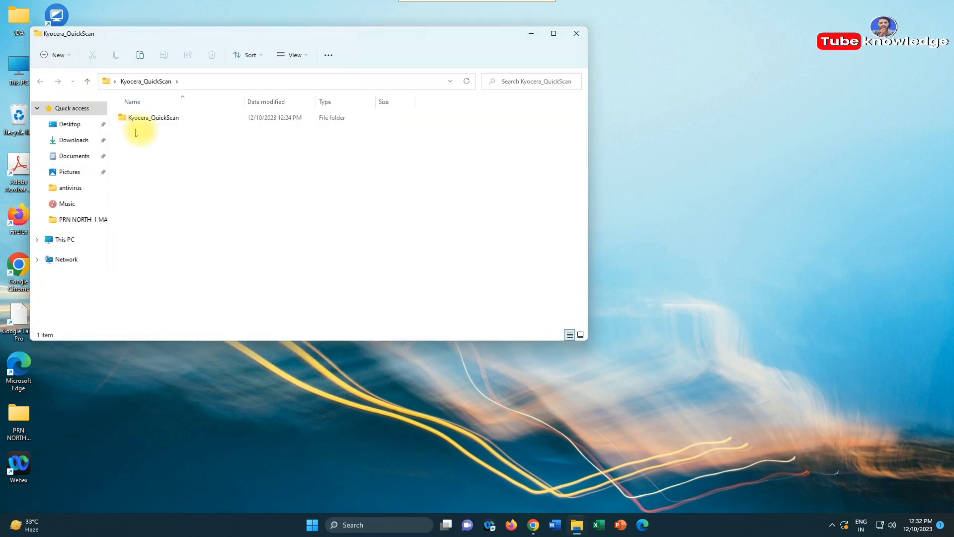
left_click(155, 121)
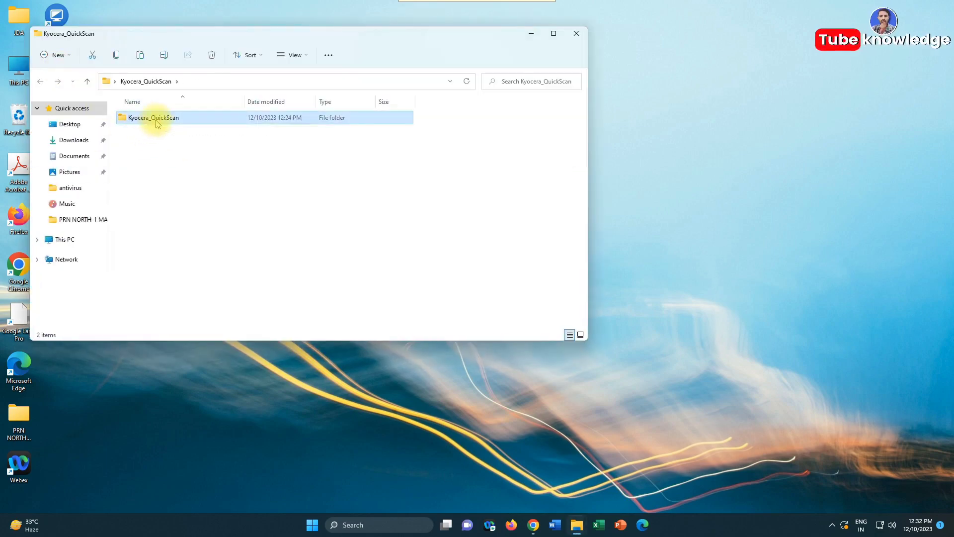
double_click(155, 119)
double_click(152, 119)
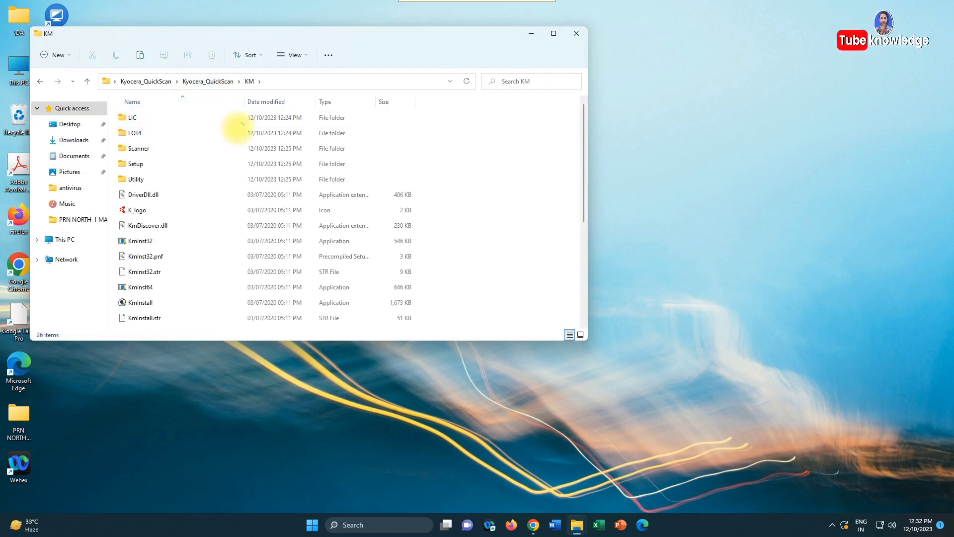
Run the Quick Scan package's Setup application as administrator, allow its changes, and accept the license notice
scroll(219, 159, "down", 5)
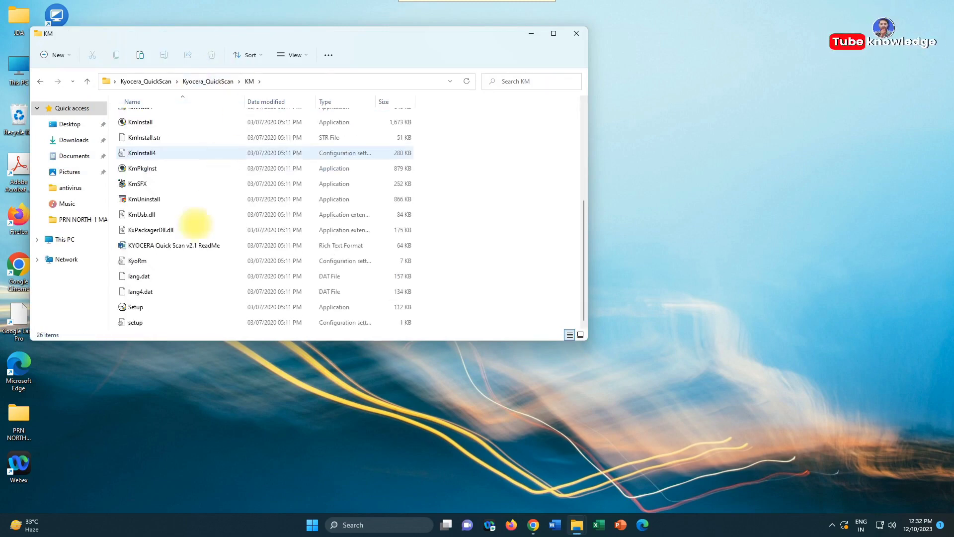
left_click(141, 309)
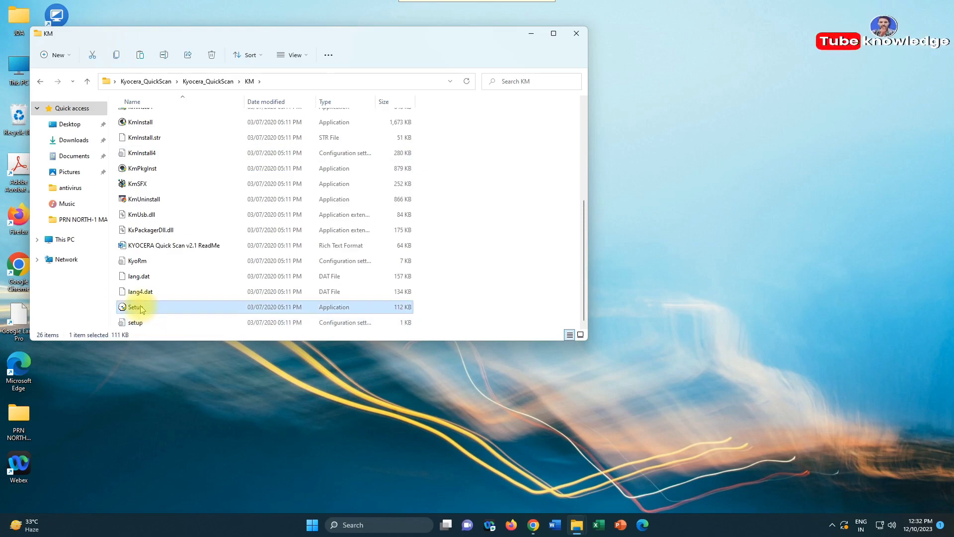
double_click(141, 307)
right_click(142, 309)
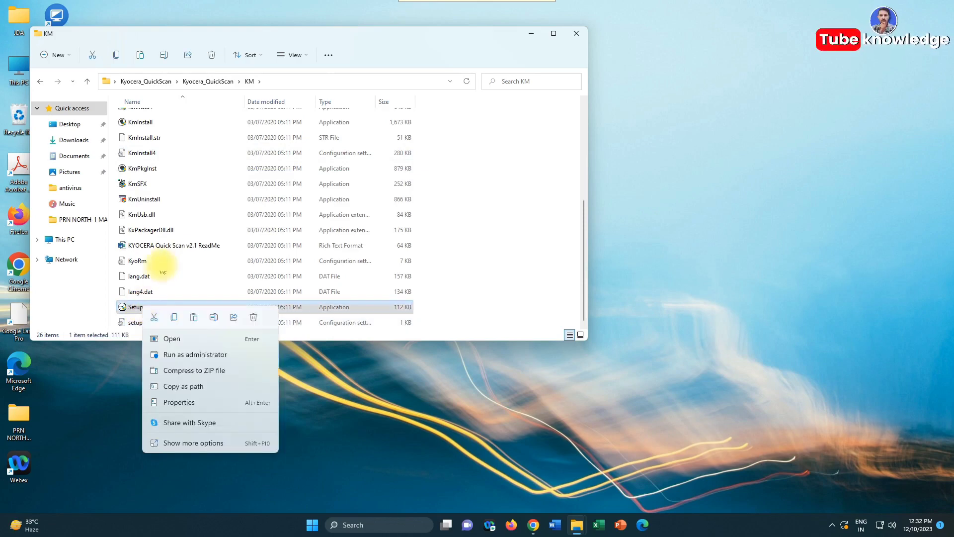
left_click(186, 353)
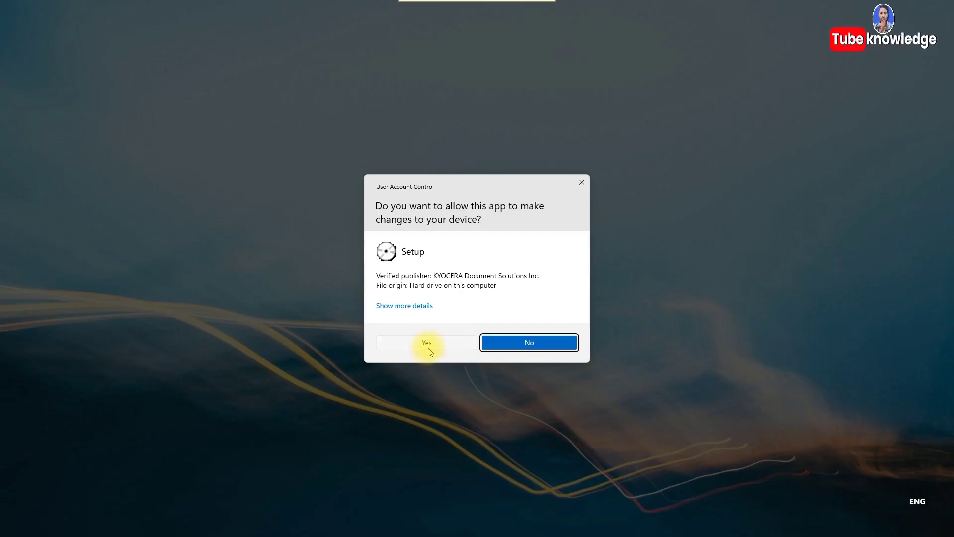
left_click(428, 344)
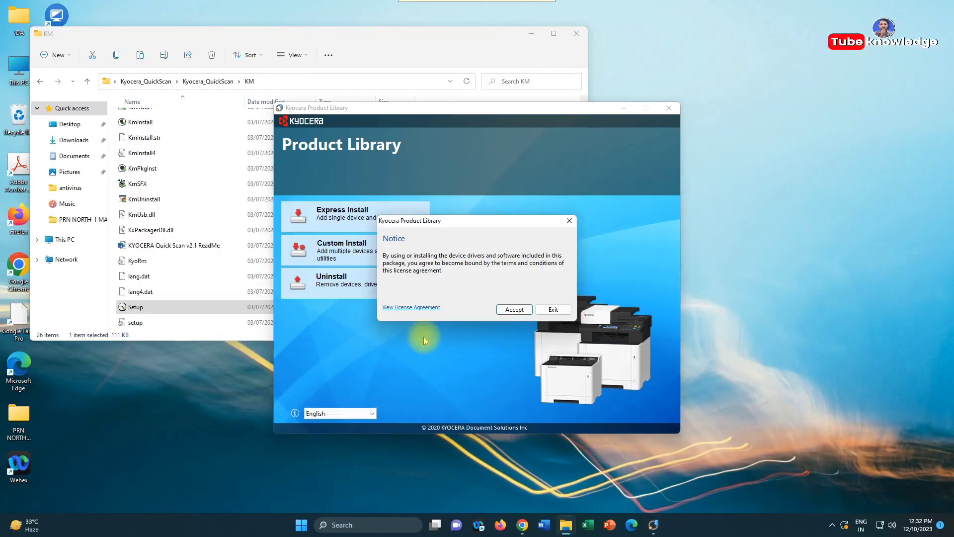
left_click(517, 315)
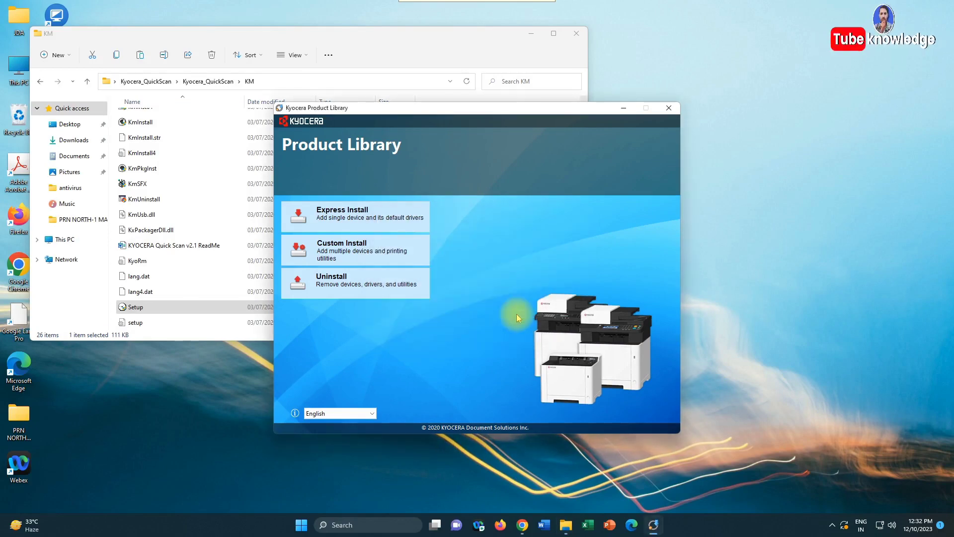
Express-install the Kyocera TWAIN Driver and KYOCERA Quick Scan for the ECOSYS M2040dn at 192.168.16.46
left_click(387, 214)
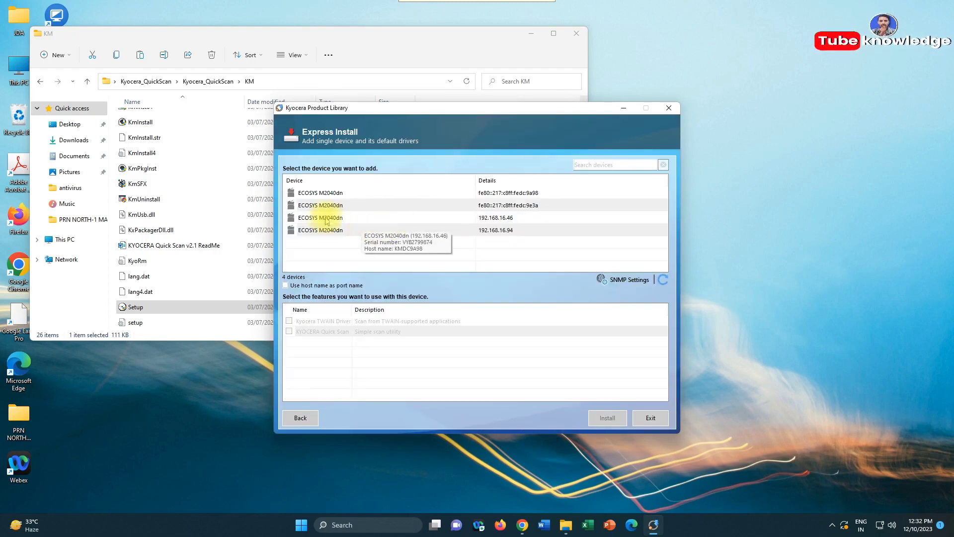
left_click(501, 218)
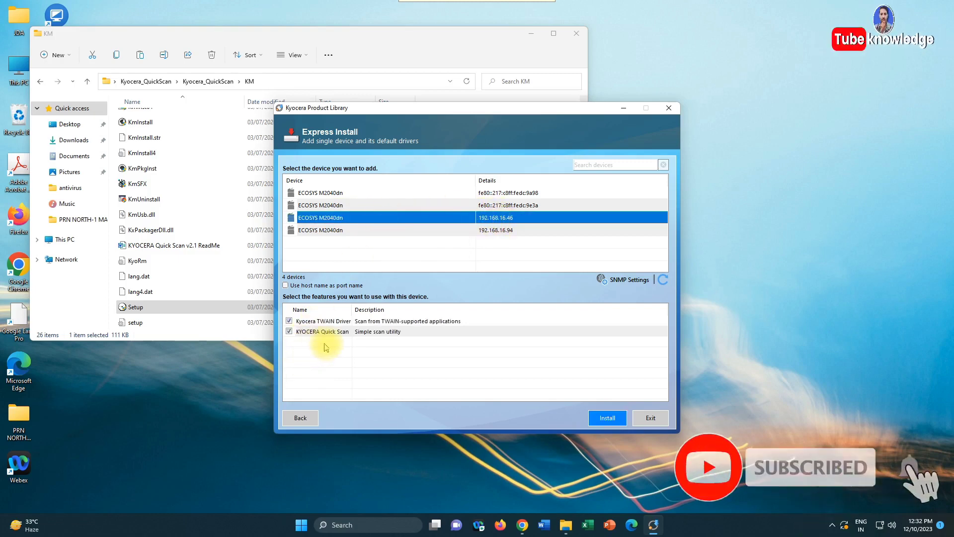
left_click(612, 418)
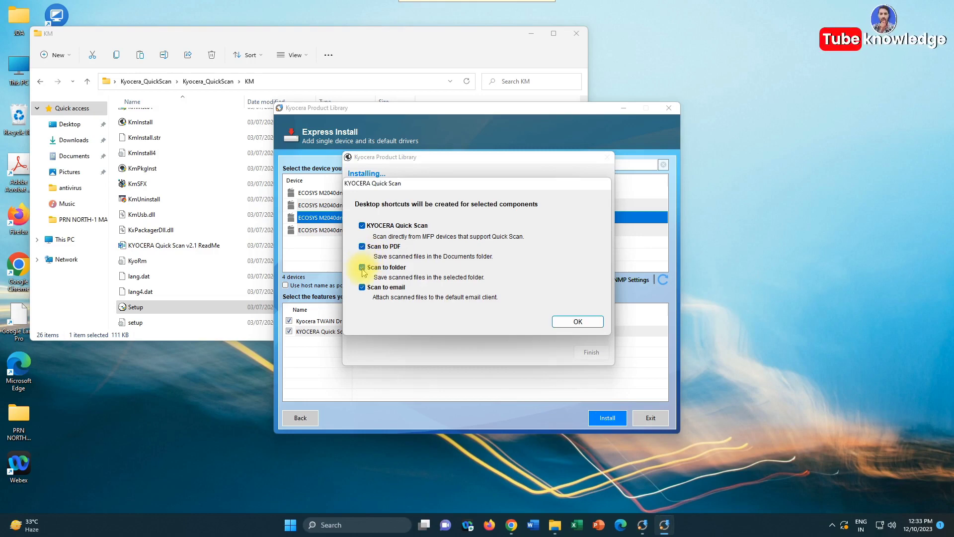
Exclude the Scan to PDF, Scan to folder and Scan to email desktop shortcuts, keep only KYOCERA Quick Scan, and confirm
left_click(363, 247)
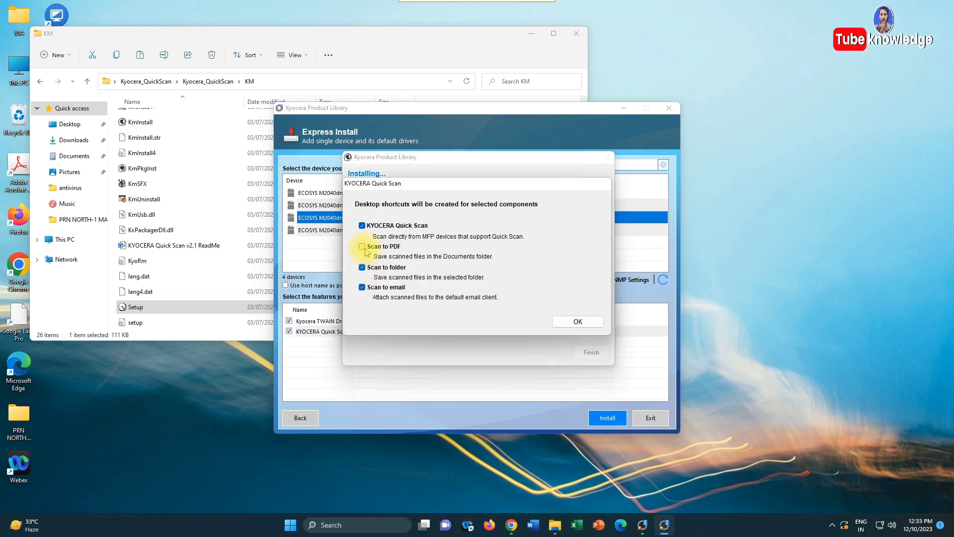
left_click(363, 269)
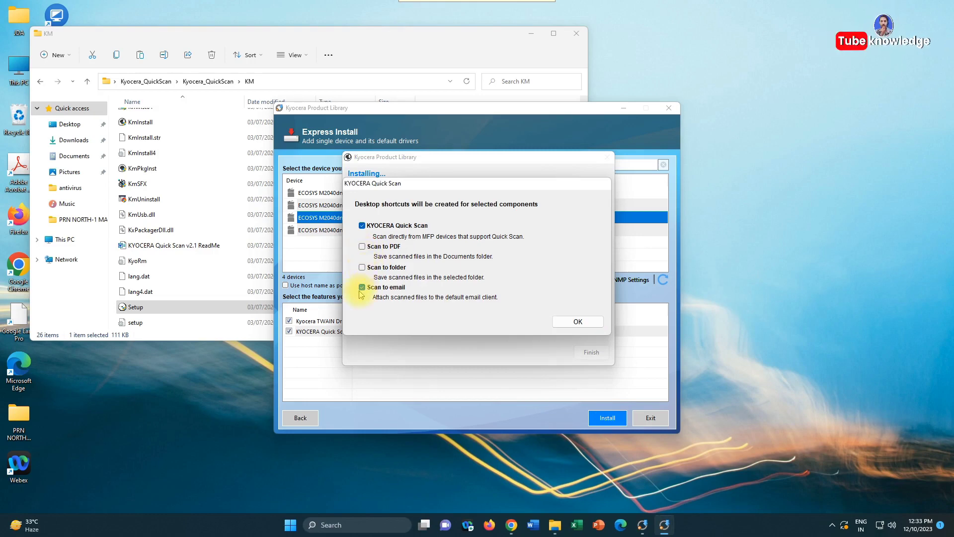
left_click(363, 287)
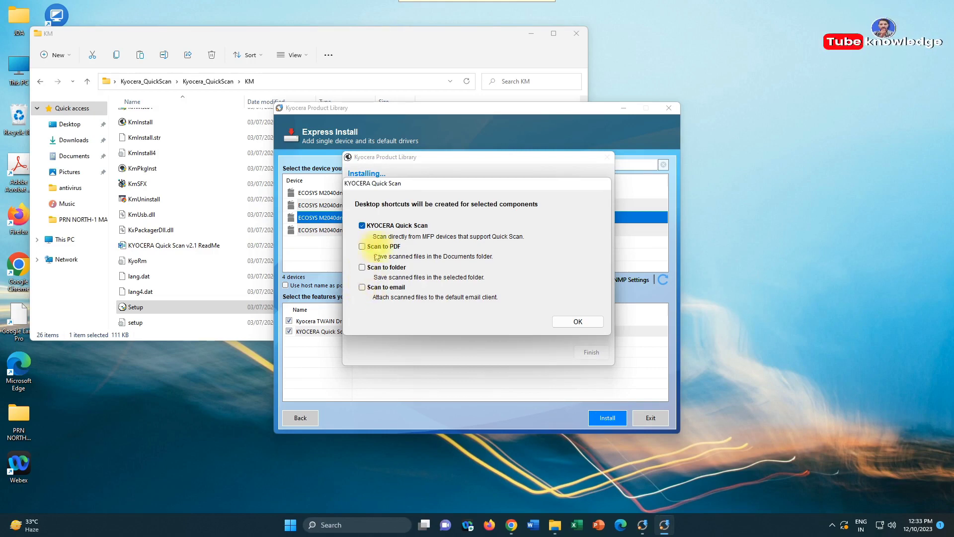
left_click(577, 320)
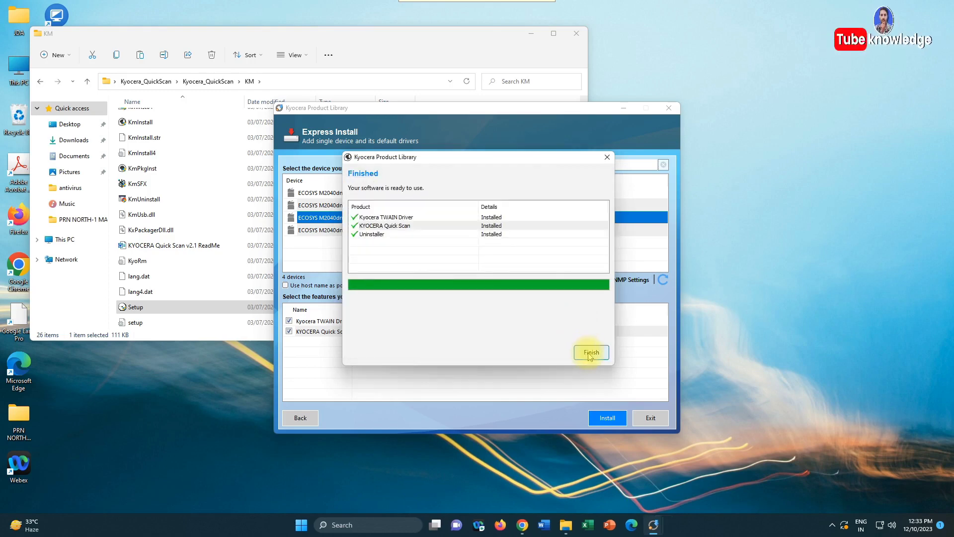
Finish the installation, exit the Kyocera Product Library installer, and close the KM folder window
left_click(591, 354)
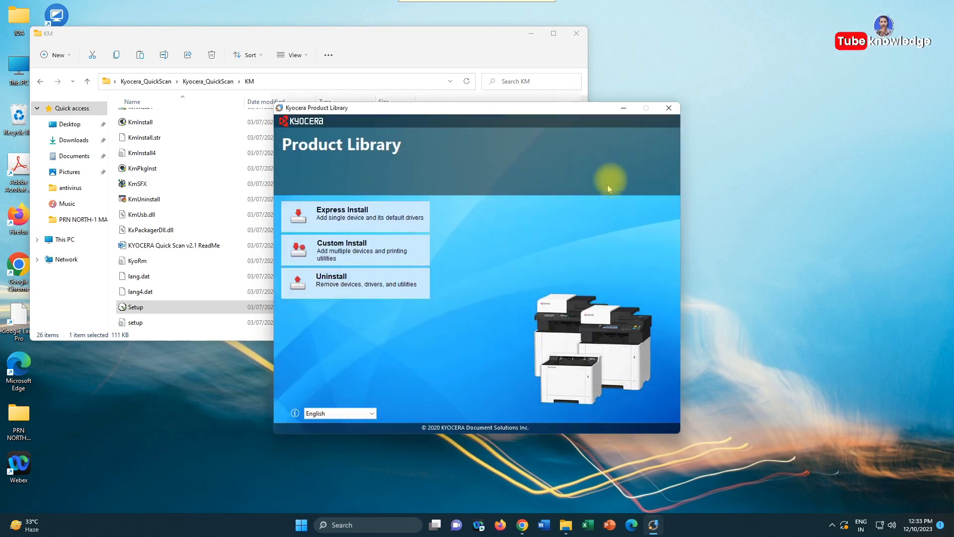
left_click(669, 108)
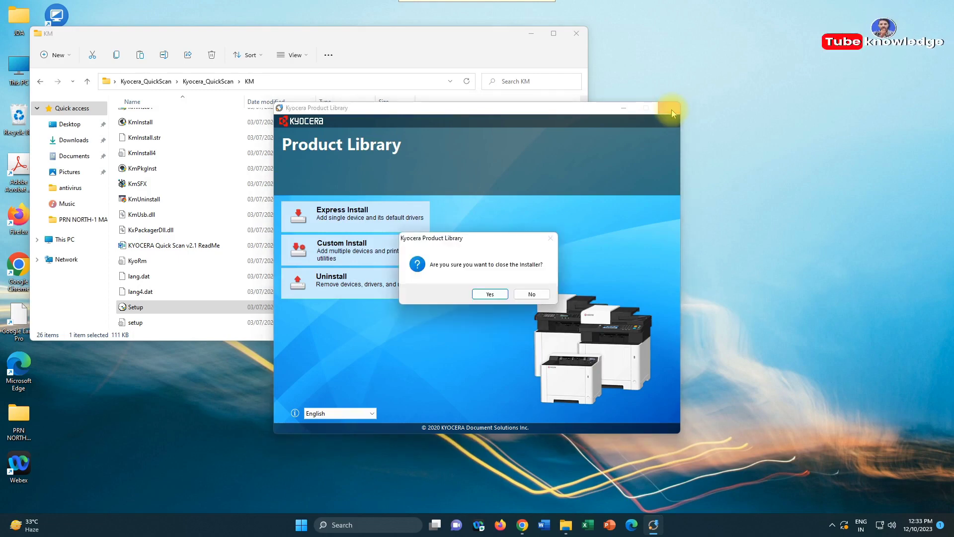
left_click(488, 294)
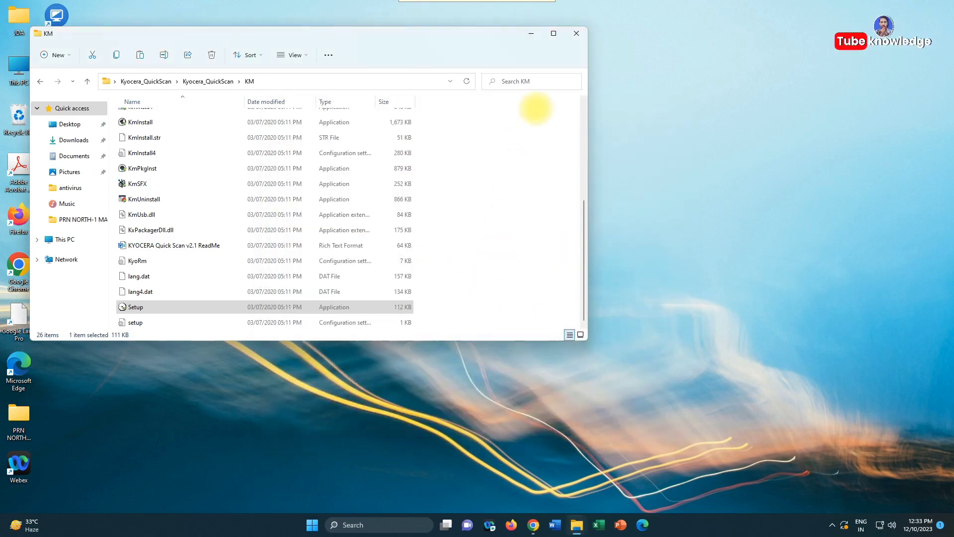
left_click(576, 34)
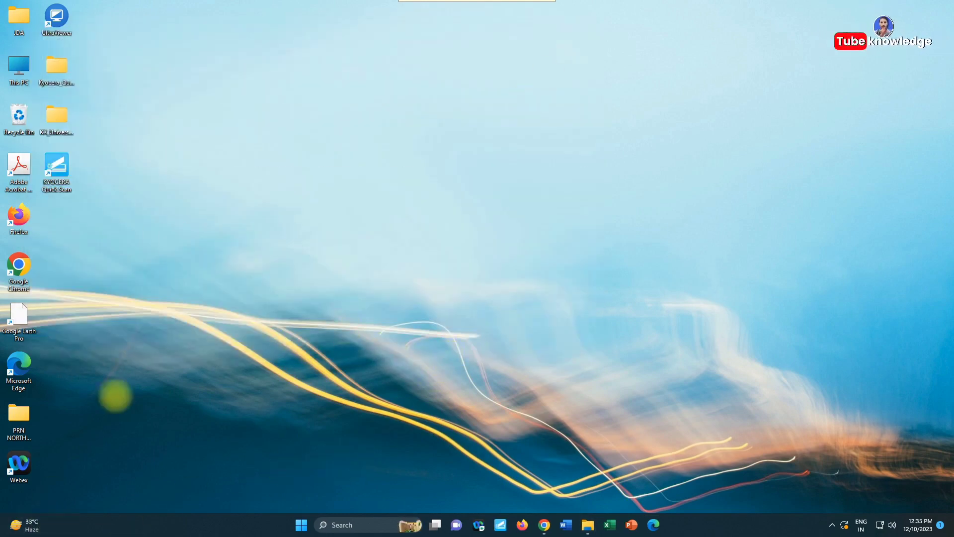
Open the printer properties of the Kyocera ECOSYS M2040dn KX from the printers and scanners list in Windows Settings
left_click(300, 526)
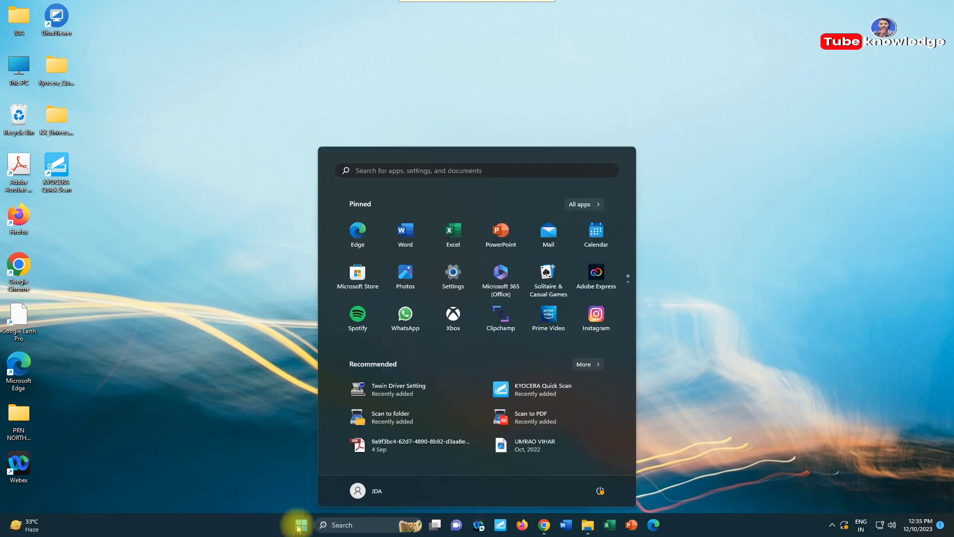
left_click(453, 281)
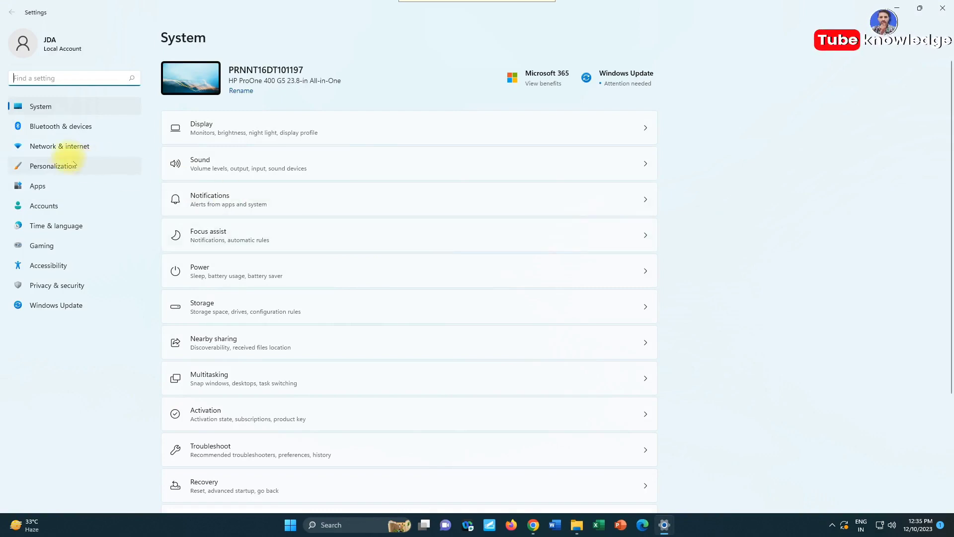
left_click(62, 128)
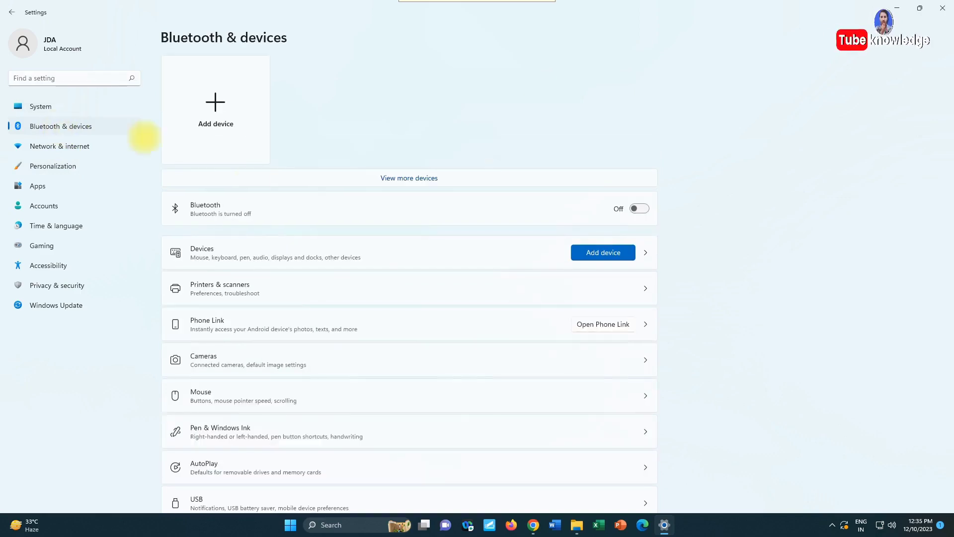
left_click(301, 300)
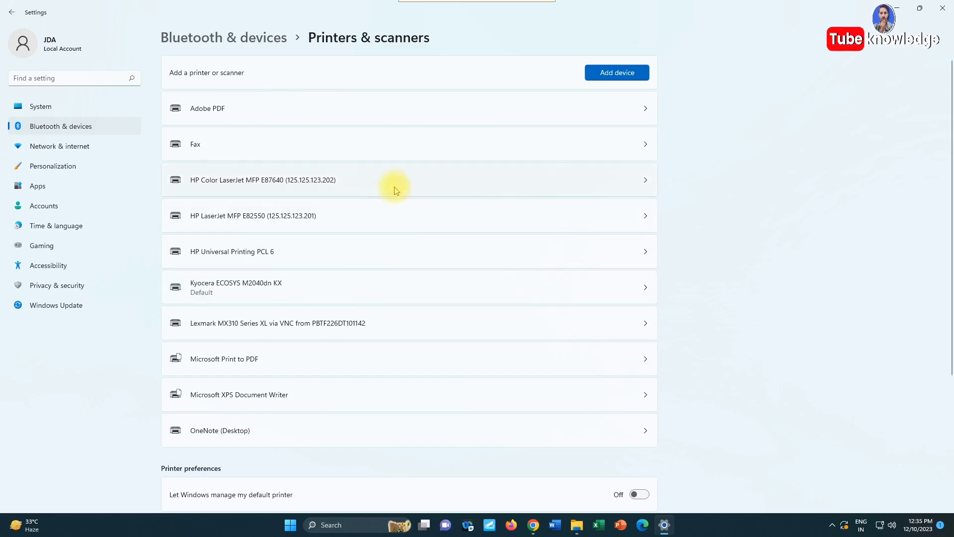
left_click(350, 288)
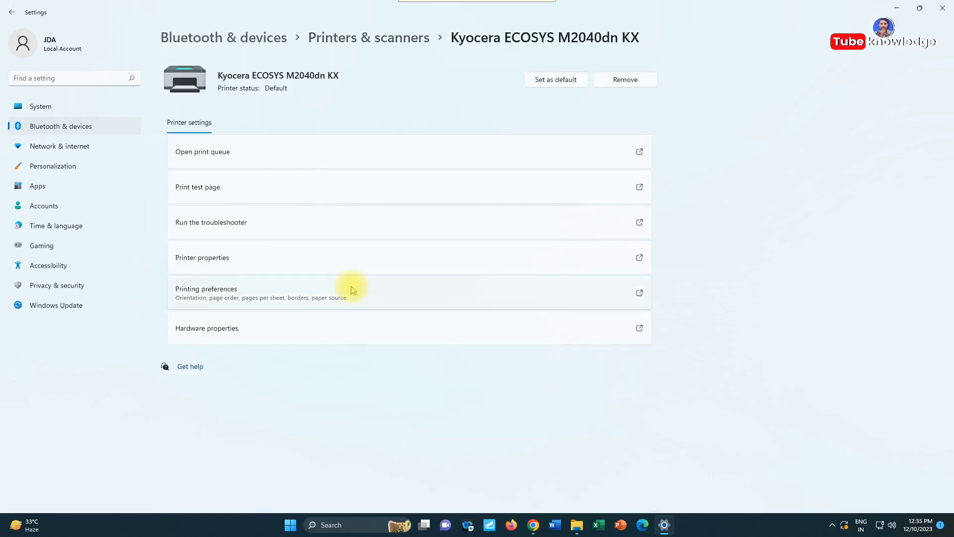
left_click(318, 256)
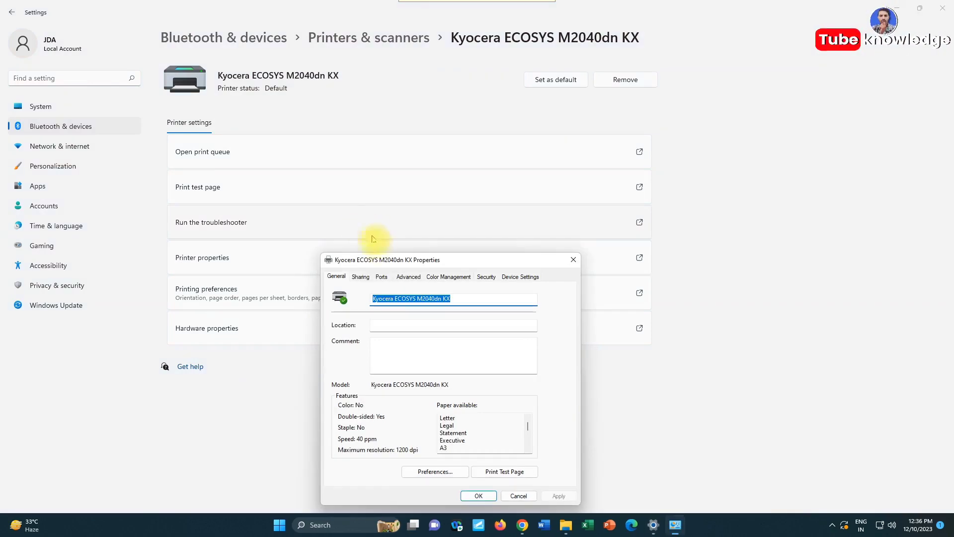
In the Kyocera's printing preferences, set both the print size and the page size to A4
left_click(447, 470)
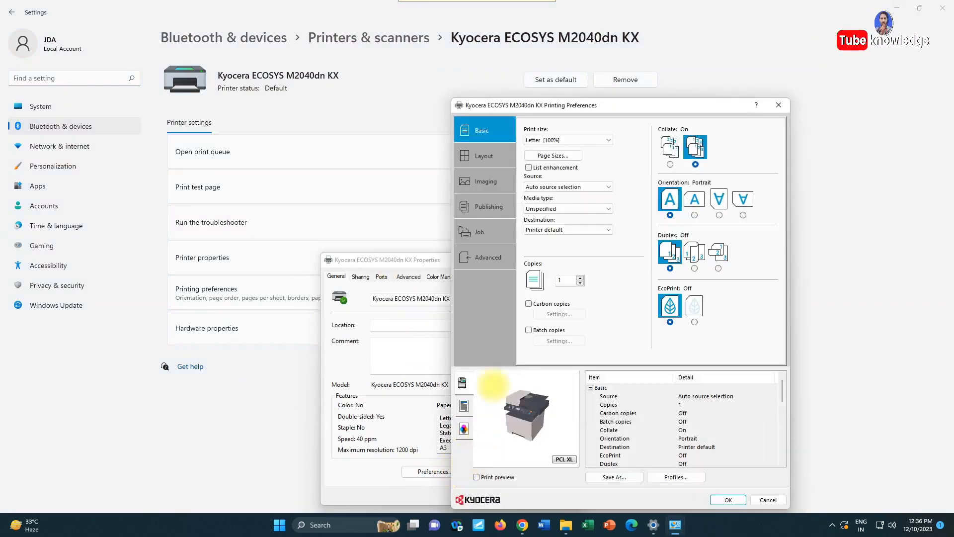
left_click(574, 142)
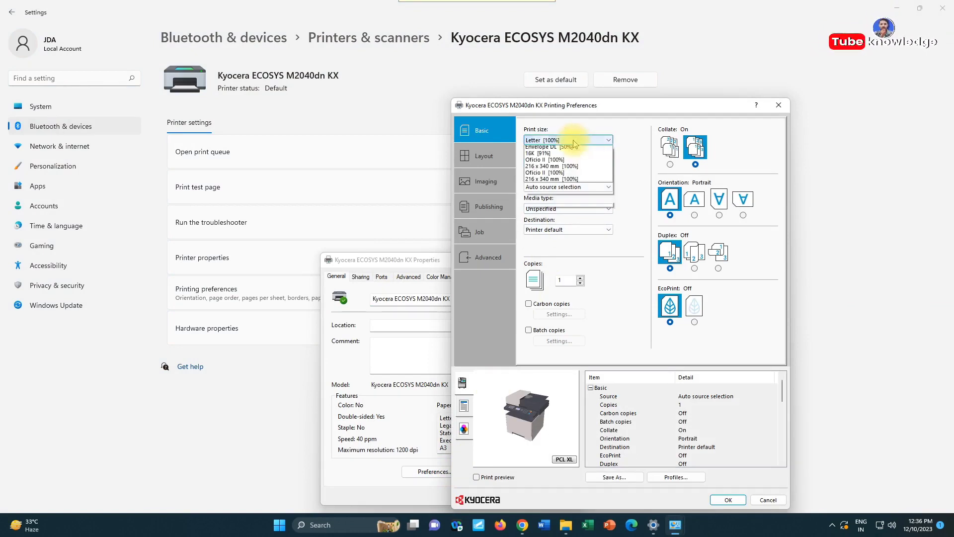
left_click(546, 175)
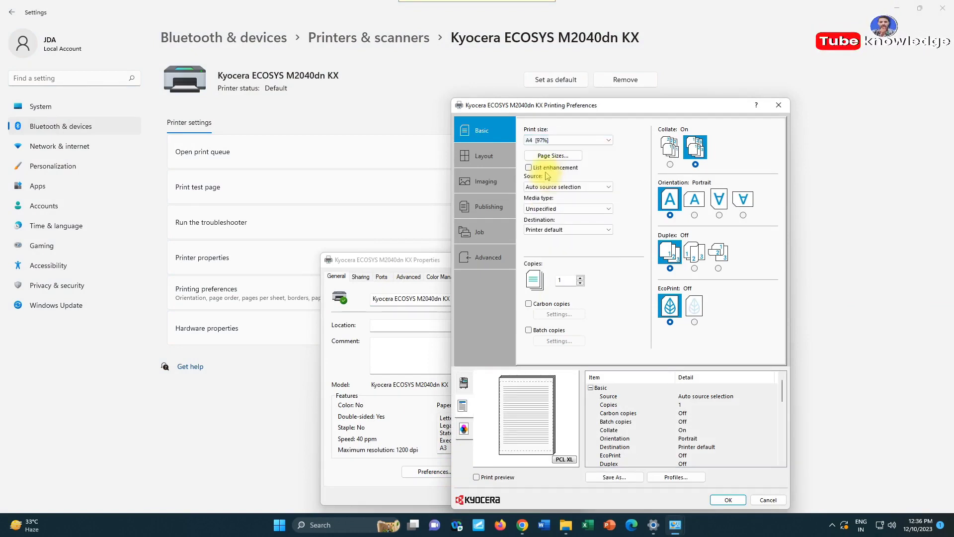
left_click(551, 155)
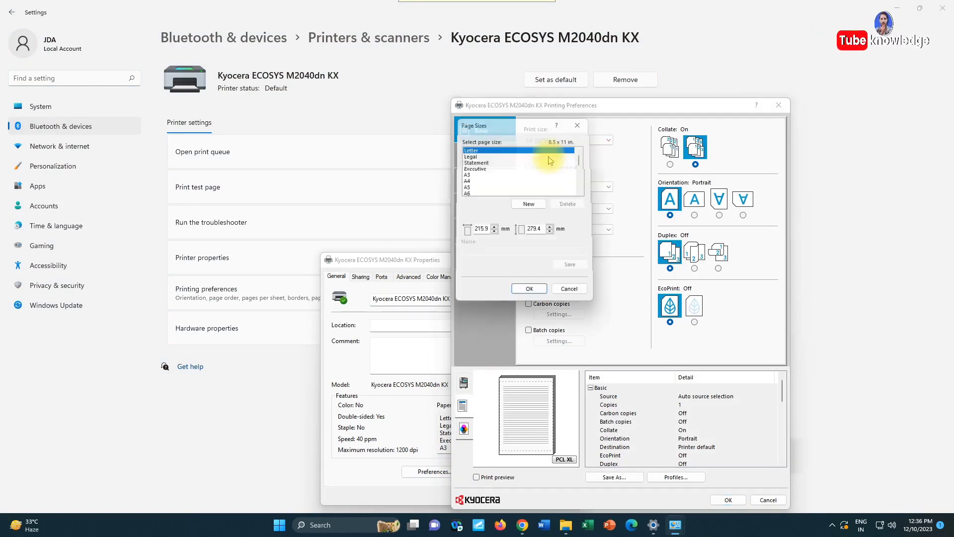
left_click(467, 181)
left_click(530, 296)
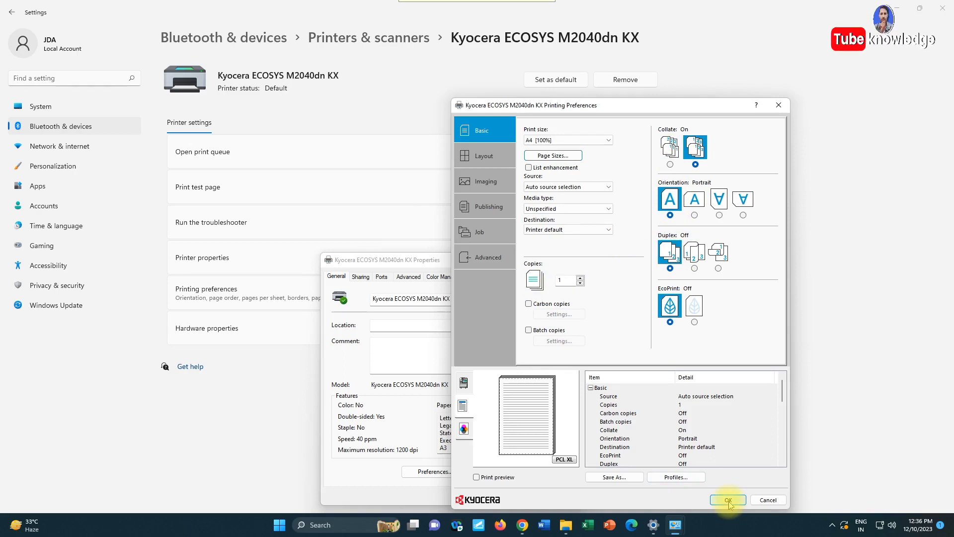
Set the media type to Plain and save the printing preferences
left_click(579, 208)
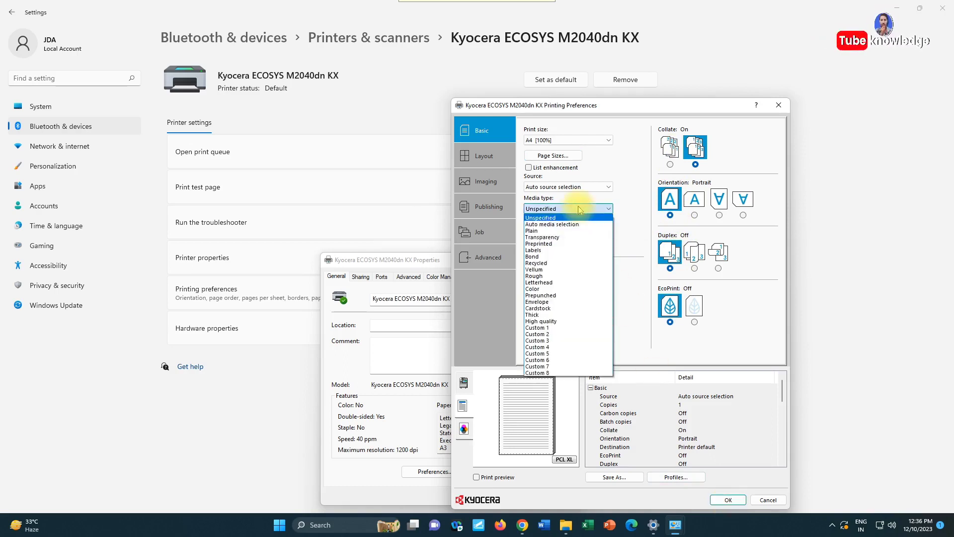
left_click(534, 230)
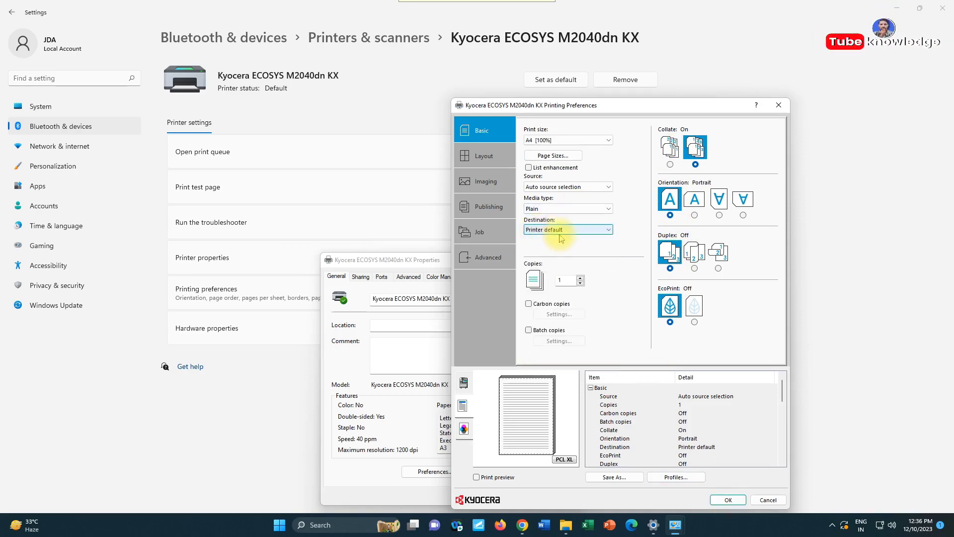
left_click(724, 500)
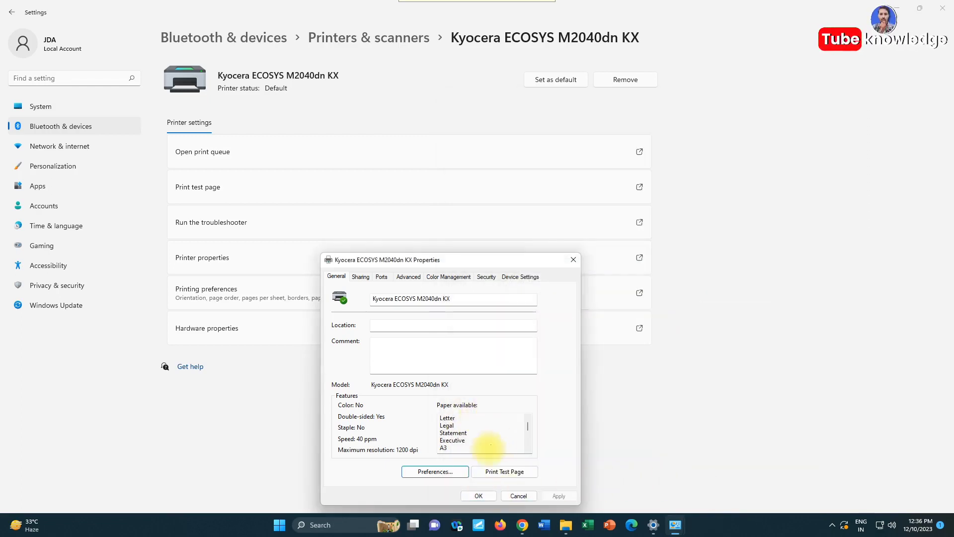
Print a test page from the printer properties, close them, and check the Kyocera's print queue
left_click(496, 473)
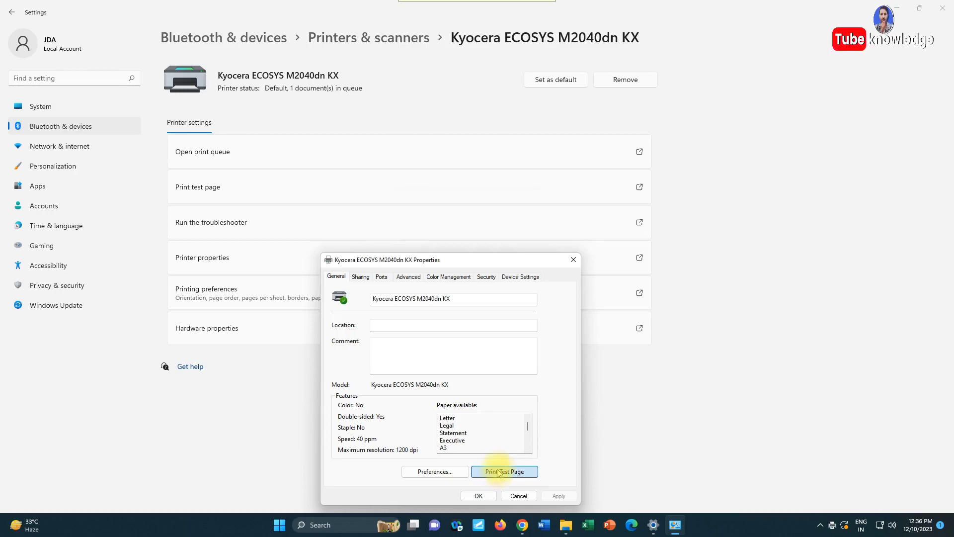
left_click(537, 285)
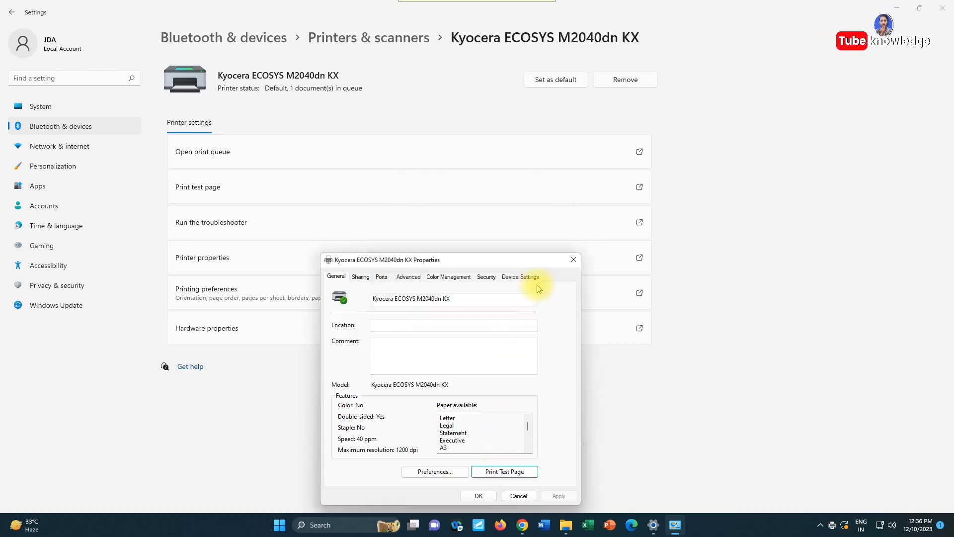
left_click(478, 496)
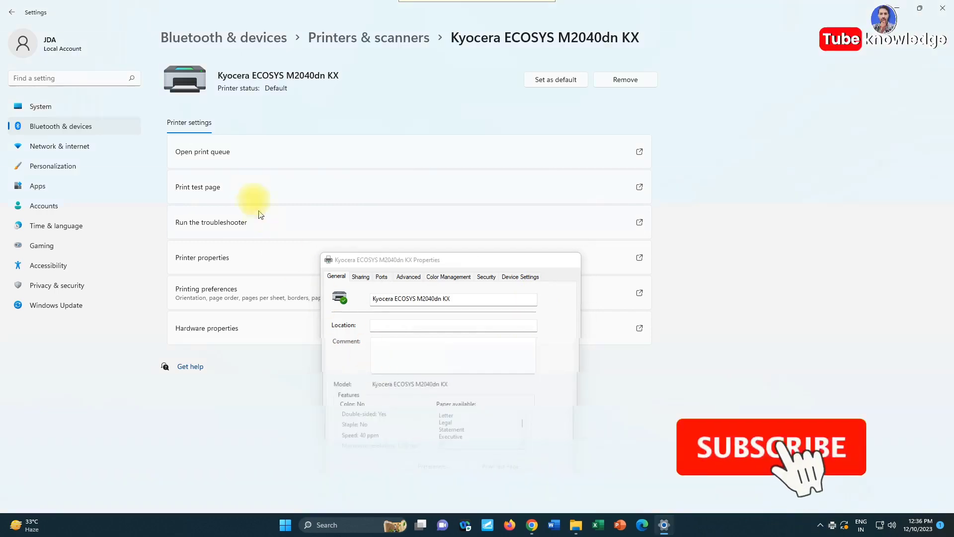
left_click(249, 157)
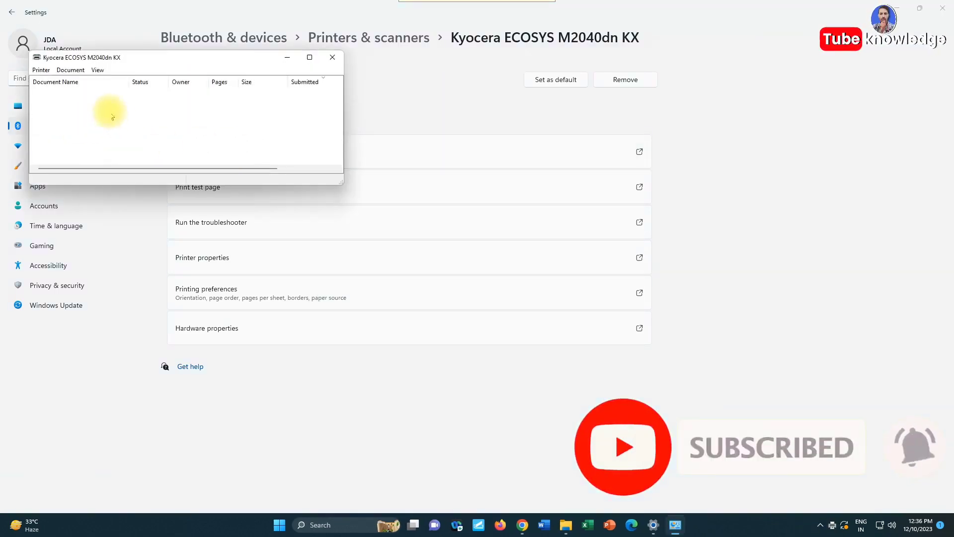
left_click(332, 57)
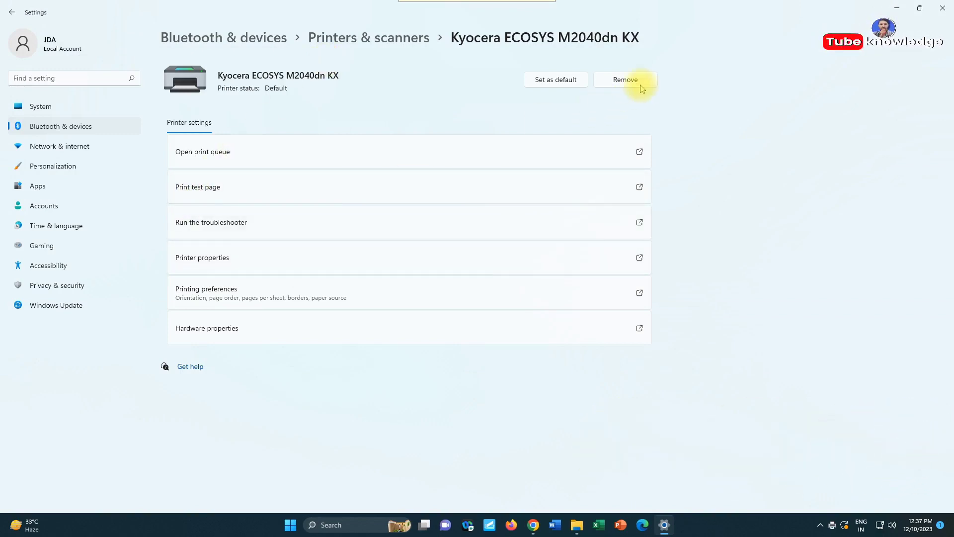
Set the Kyocera ECOSYS M2040dn KX as the default printer and close Settings
left_click(544, 81)
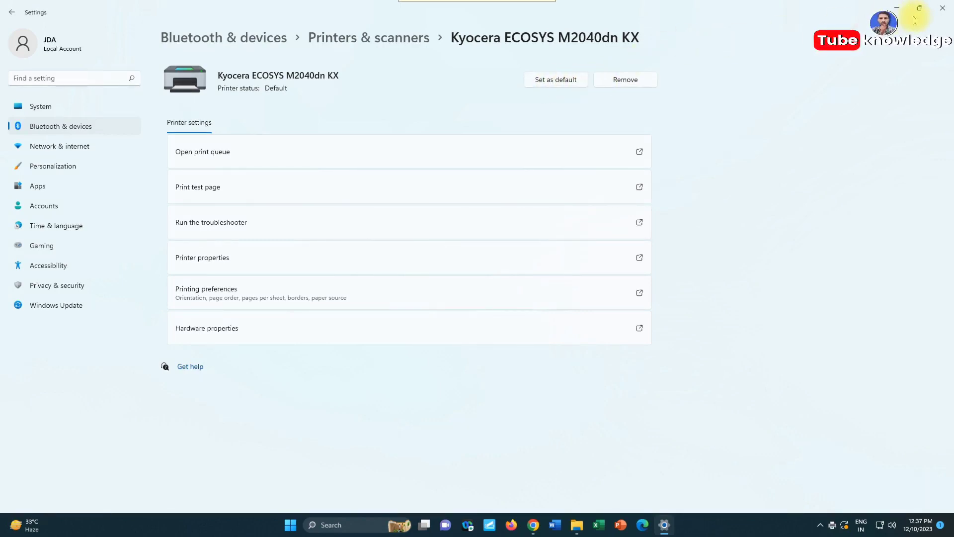
left_click(937, 14)
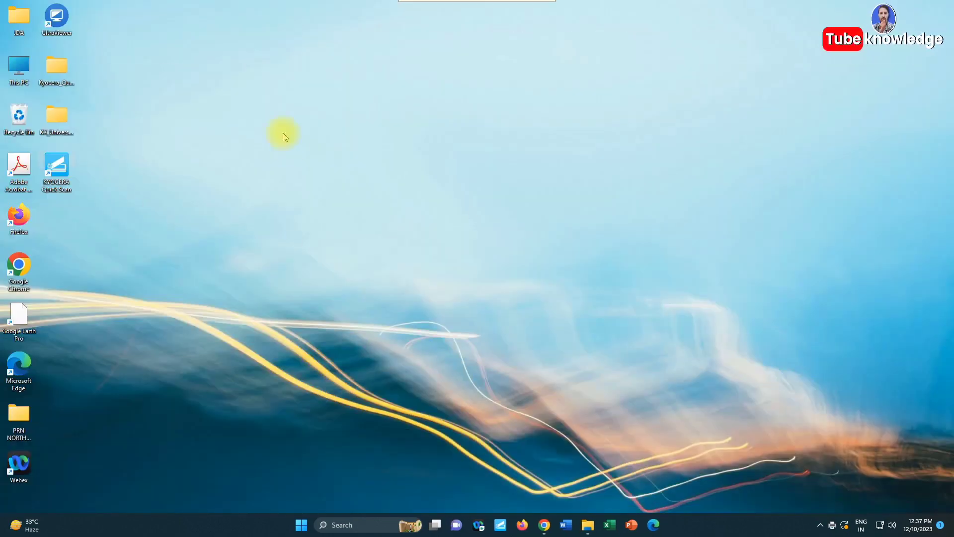
Refresh the desktop
right_click(285, 134)
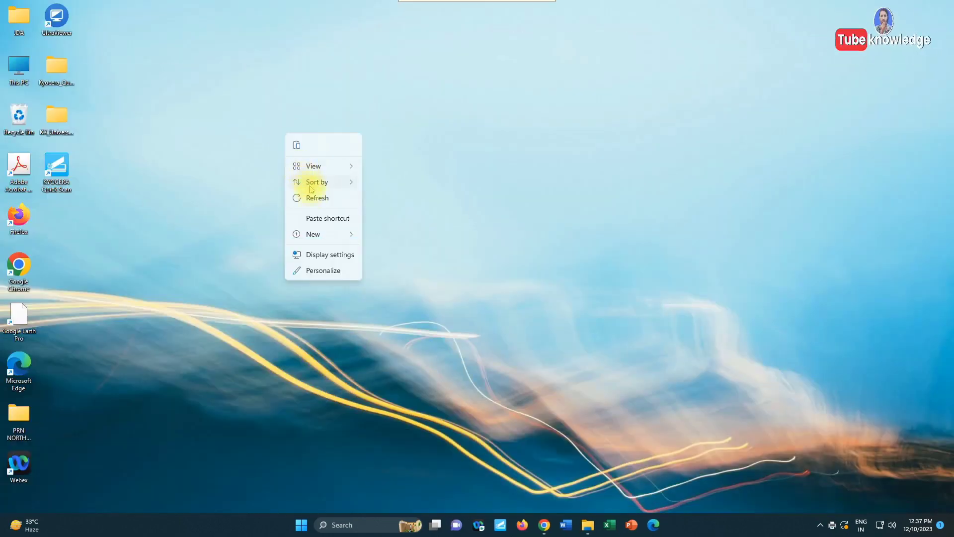